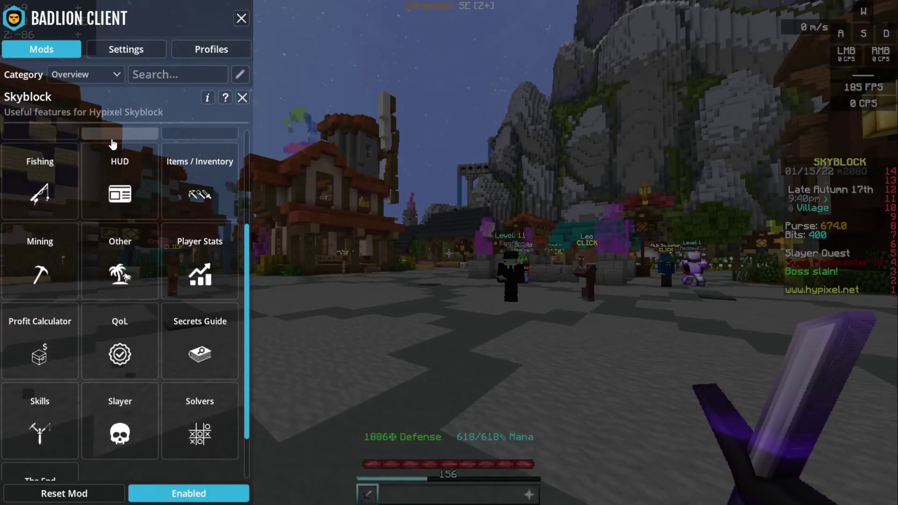
In the Mining settings, turn on the Dwarven Mines and Crystal Hollows waypoints
click(71, 248)
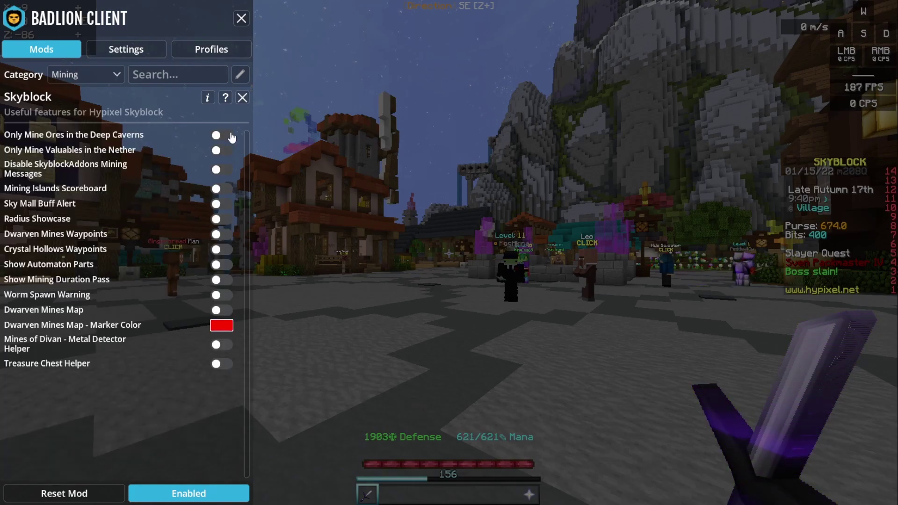
click(226, 234)
click(227, 253)
Enable Show Automaton Parts, Worm Spawn Warning, and the Metal Detector and Treasure Chest helpers
scroll(194, 247, down, 2)
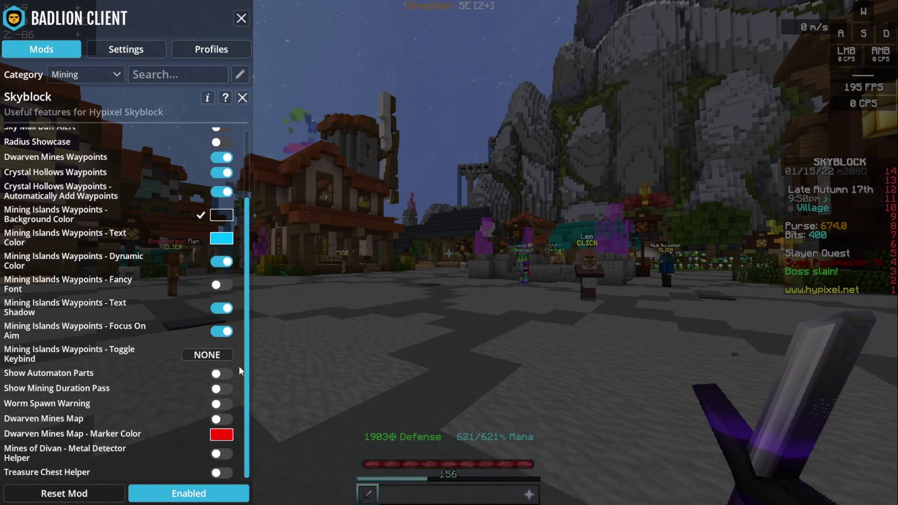
mouse_move(225, 374)
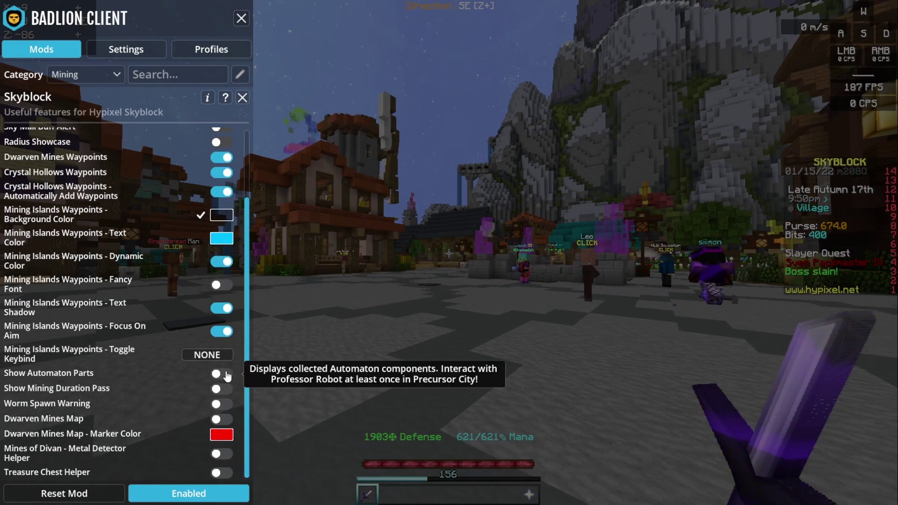
click(226, 374)
scroll(216, 397, down, 1)
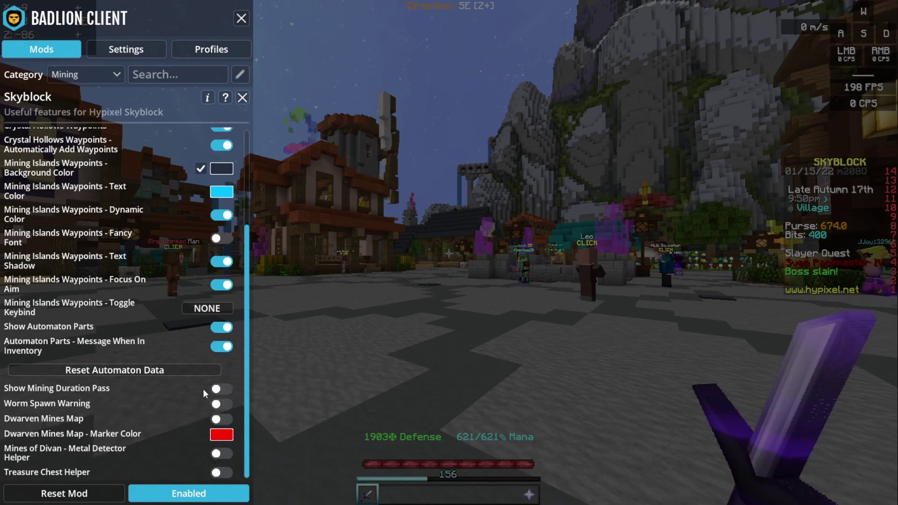
click(224, 403)
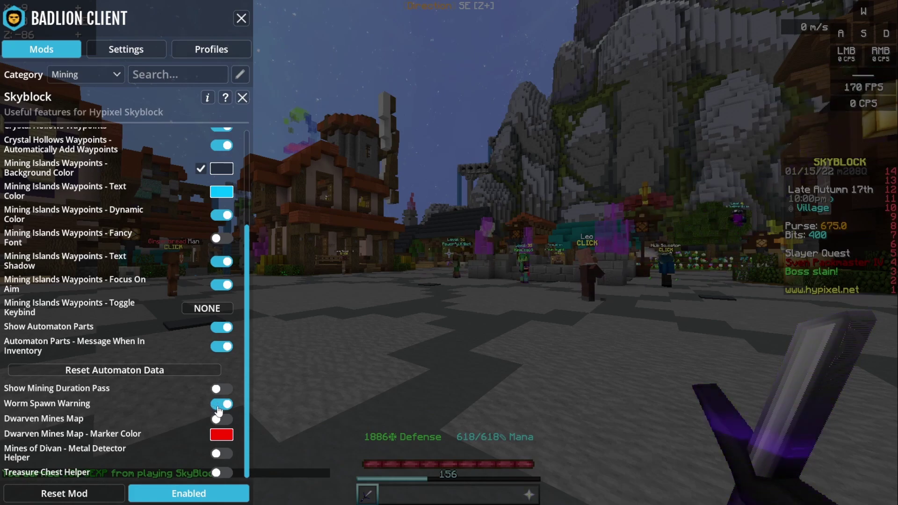
click(224, 472)
click(220, 453)
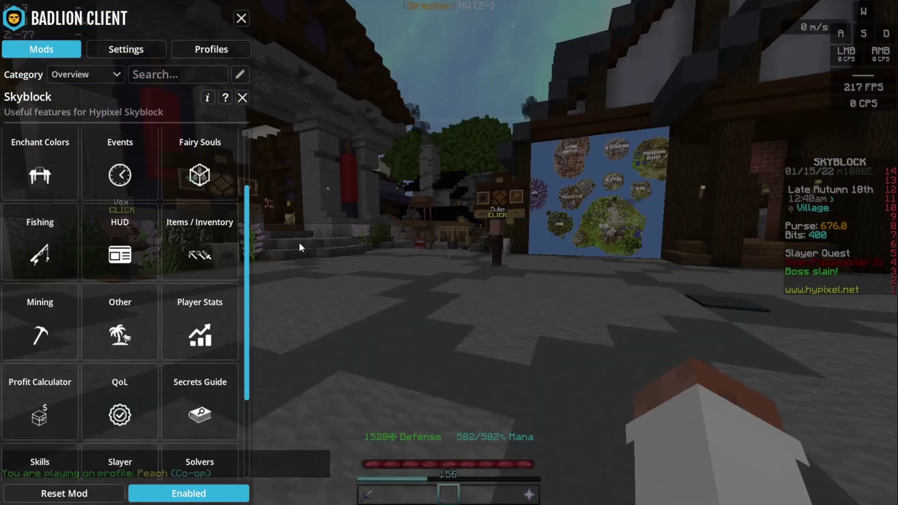
Look through the Other settings, then the Player Stats settings with Player Viewer on
click(120, 325)
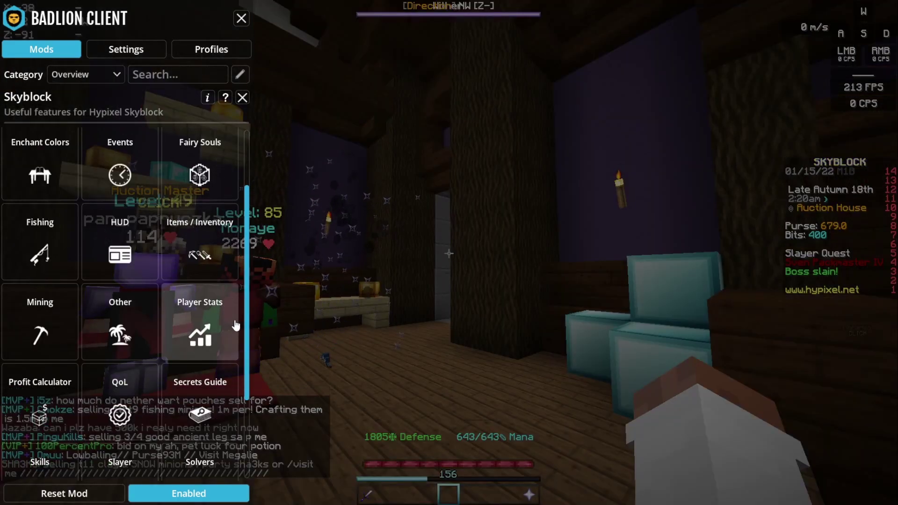
click(236, 326)
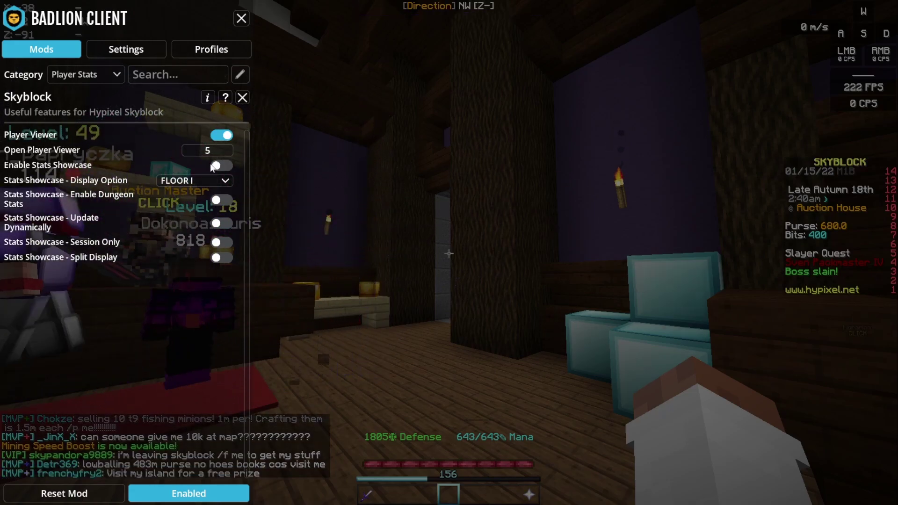
key(Escape)
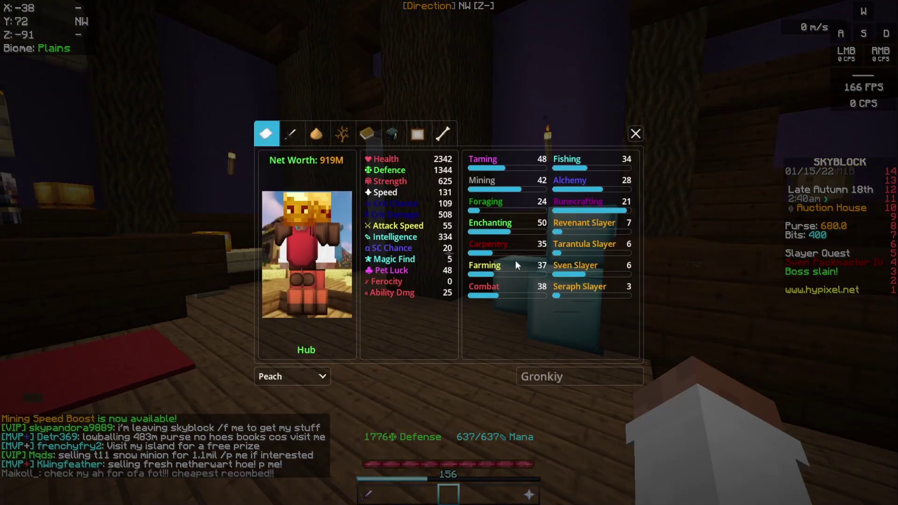
click(291, 135)
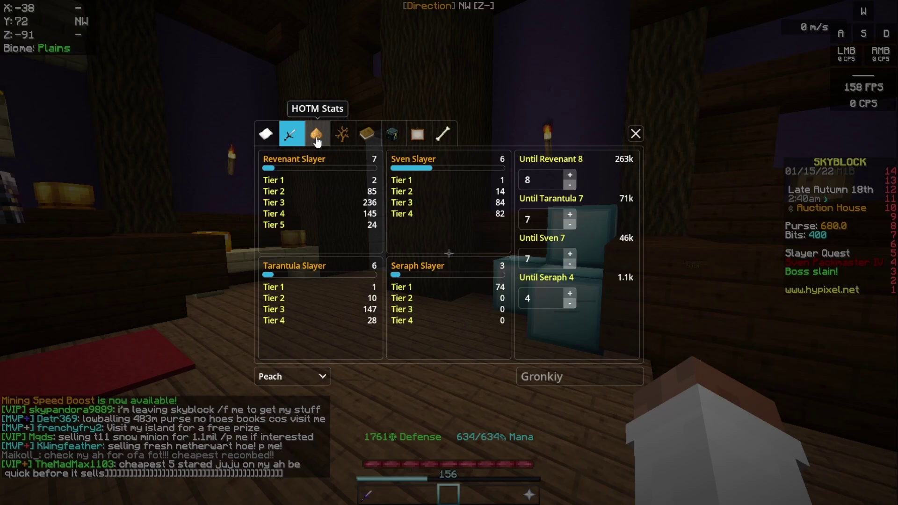
click(318, 136)
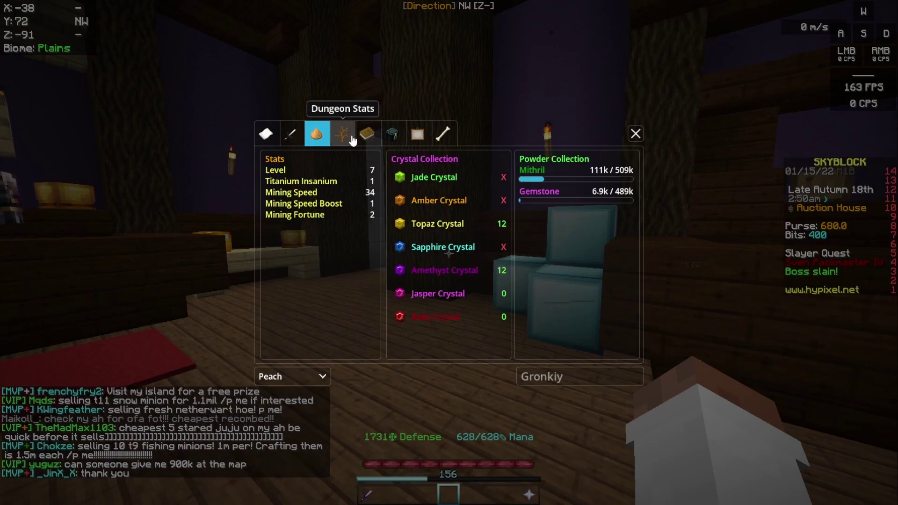
click(343, 135)
click(318, 135)
click(346, 134)
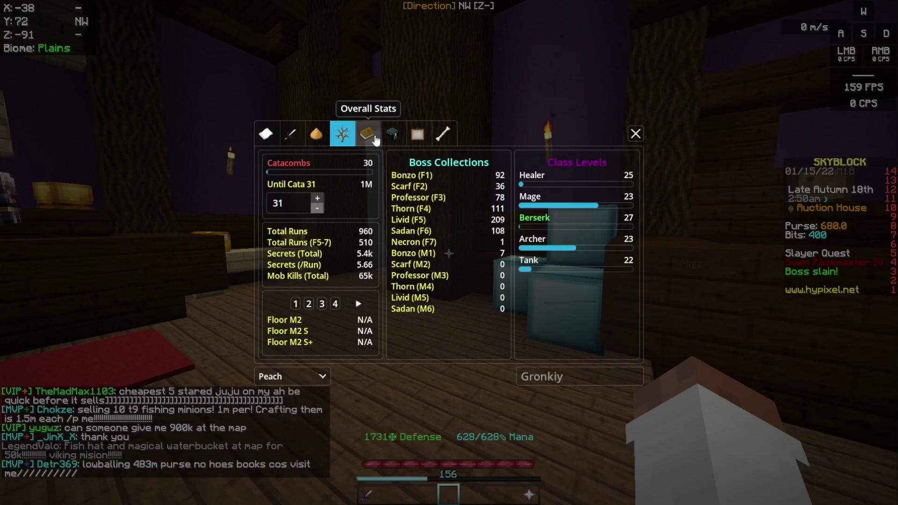
click(366, 134)
click(392, 134)
click(443, 134)
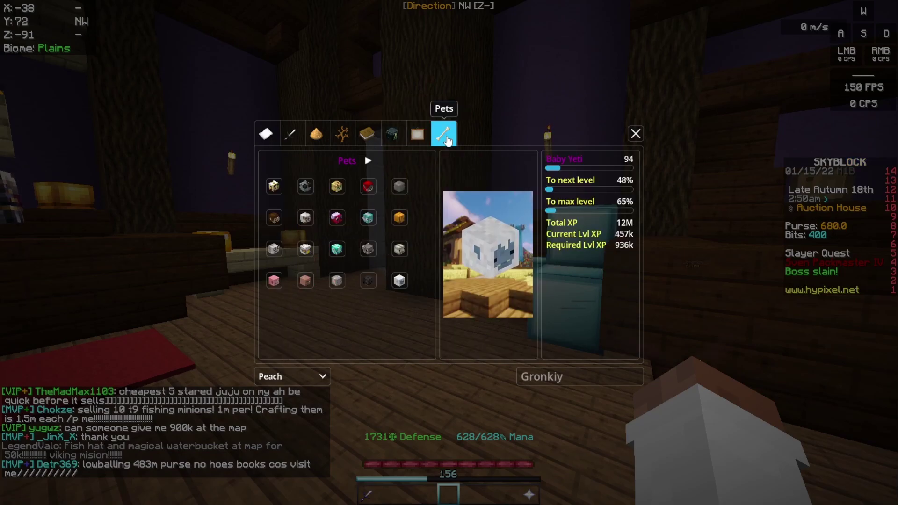
click(266, 134)
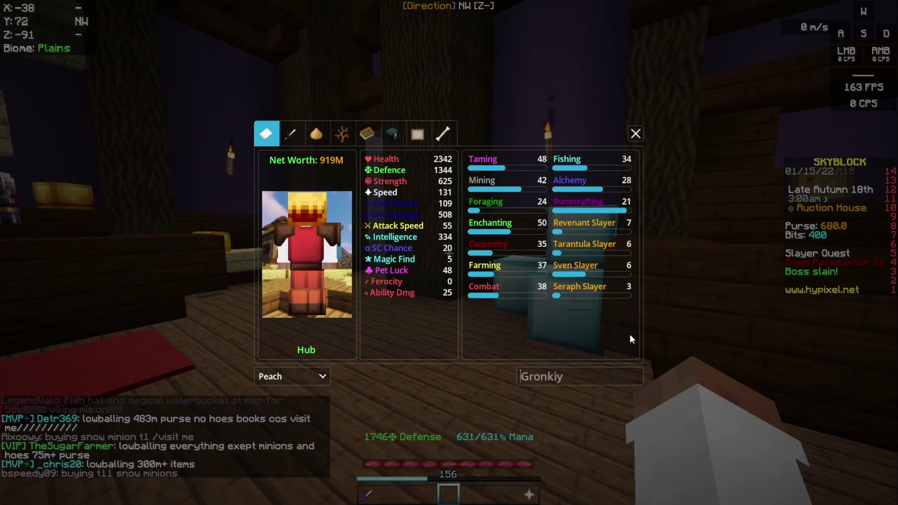
text(refraction)
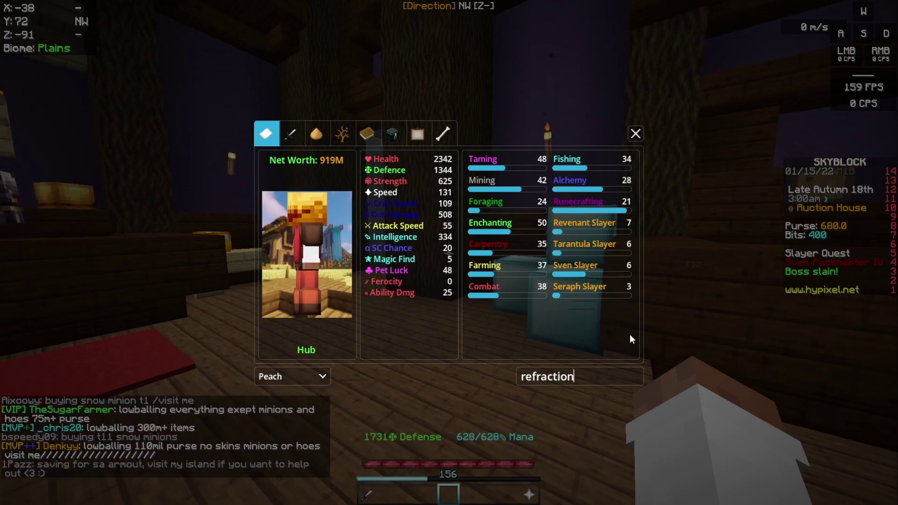
key(Return)
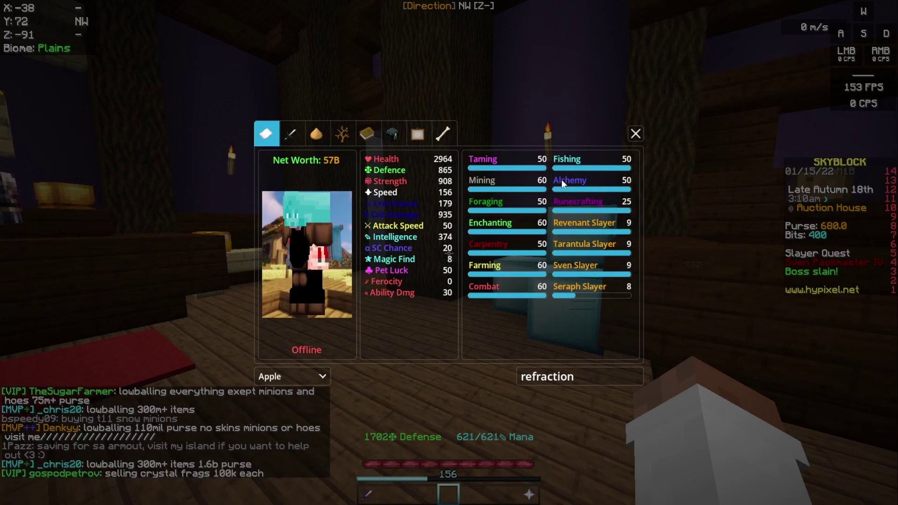
scroll(313, 140, down, 3)
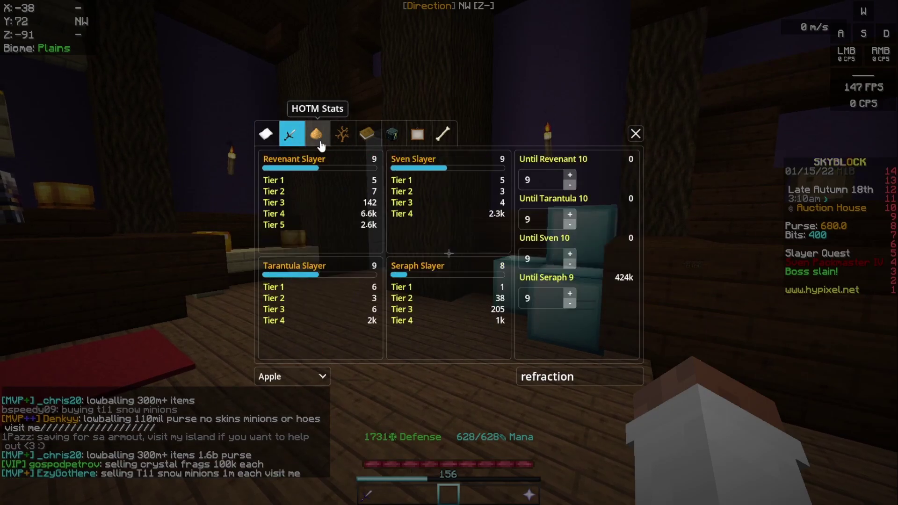
scroll(366, 136, down, 4)
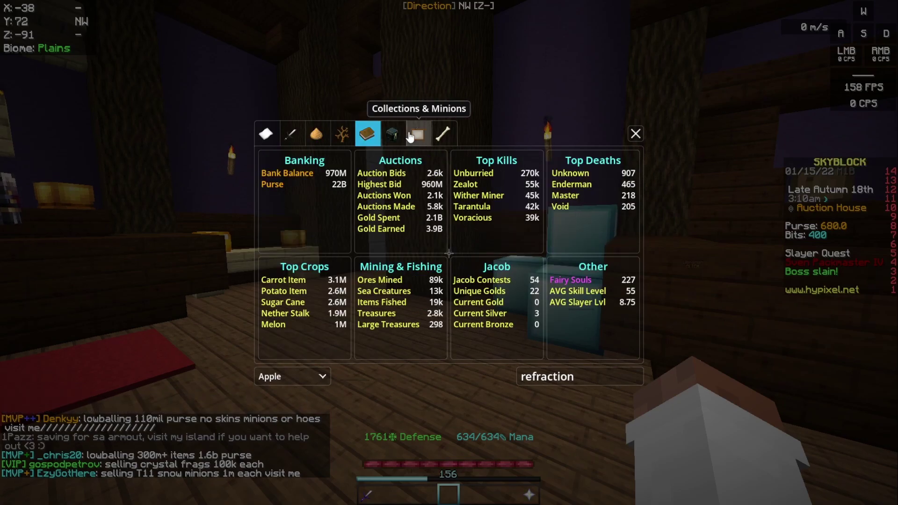
click(268, 135)
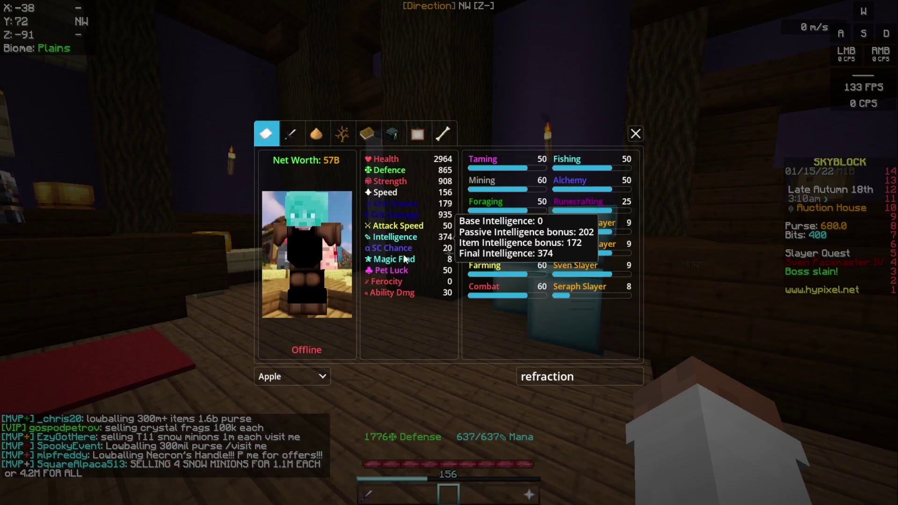
Close the player viewer, reopen the mod menu, and go to the Profit Calculator settings
click(635, 134)
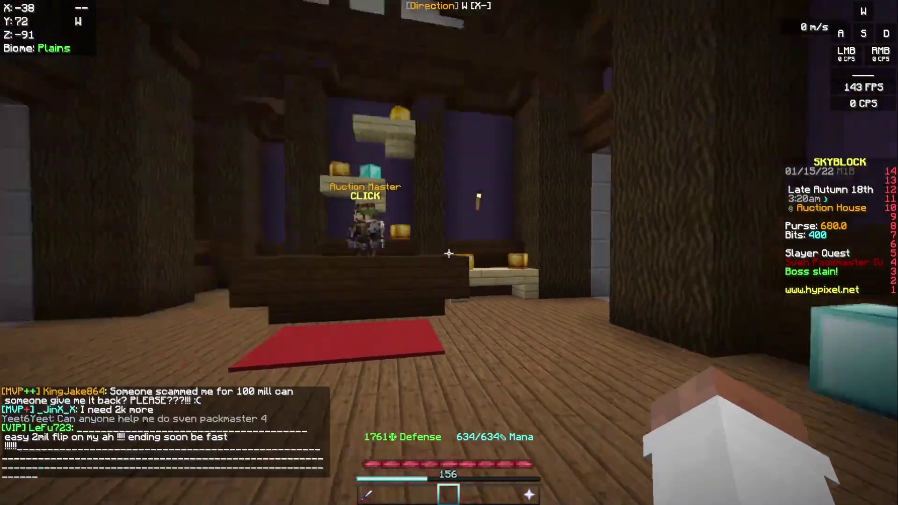
key(Shift_R)
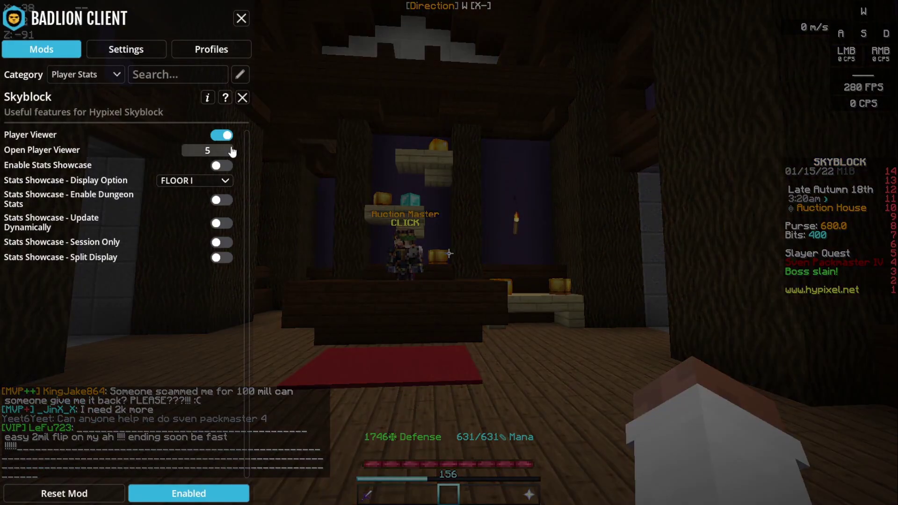
click(243, 97)
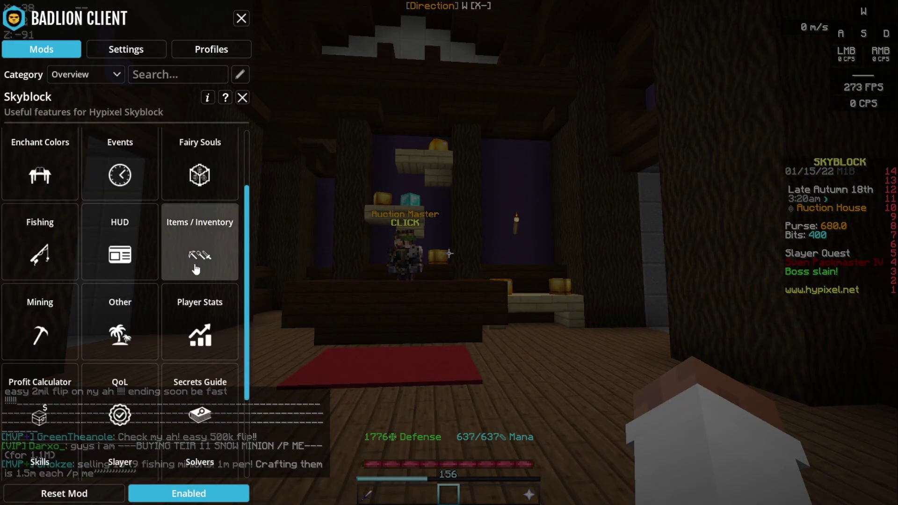
scroll(197, 268, down, 3)
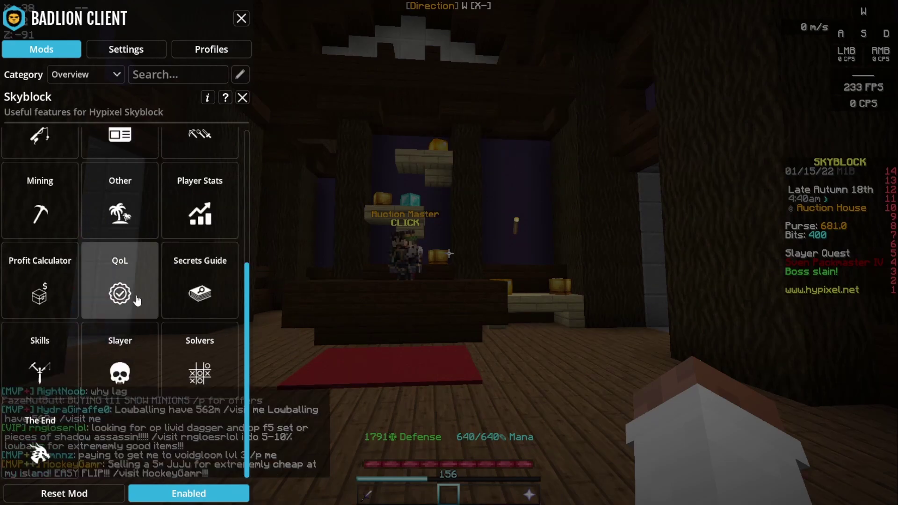
click(42, 283)
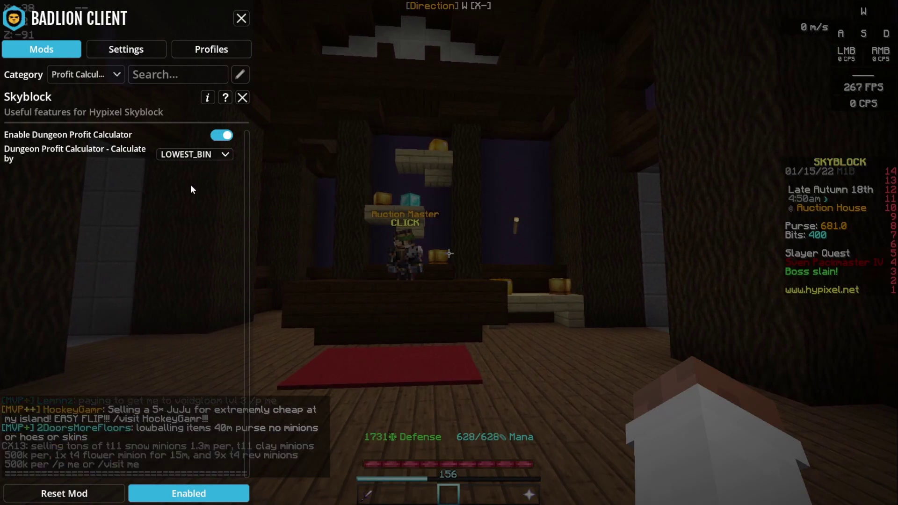
Browse the QoL settings twice, then return to the category overview
click(238, 101)
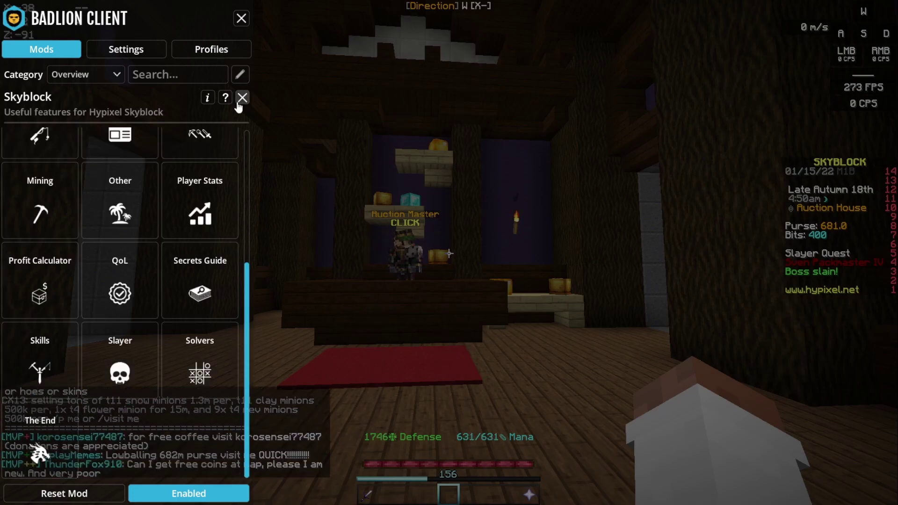
click(130, 273)
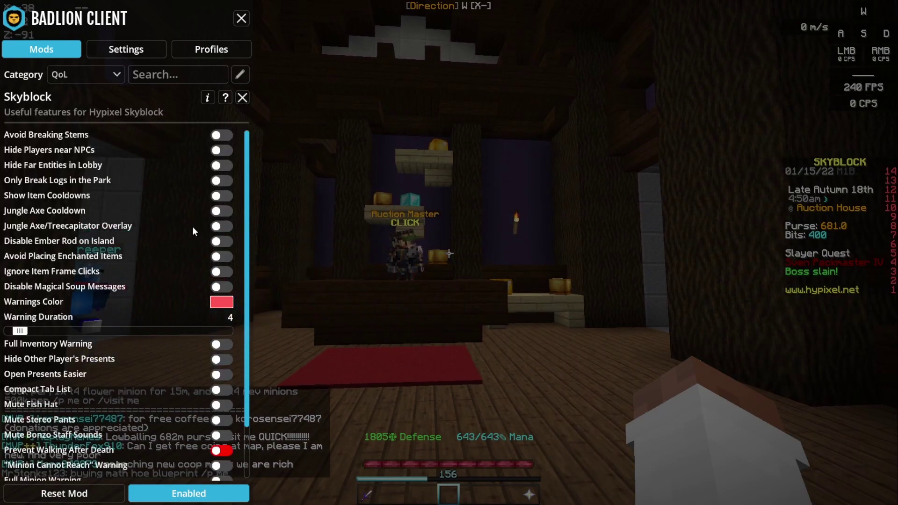
scroll(192, 226, down, 3)
scroll(170, 294, up, 3)
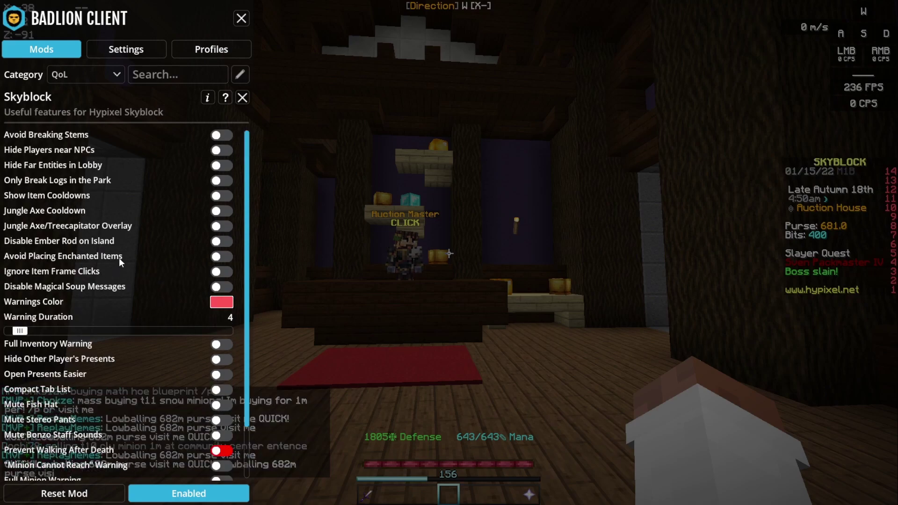
click(242, 98)
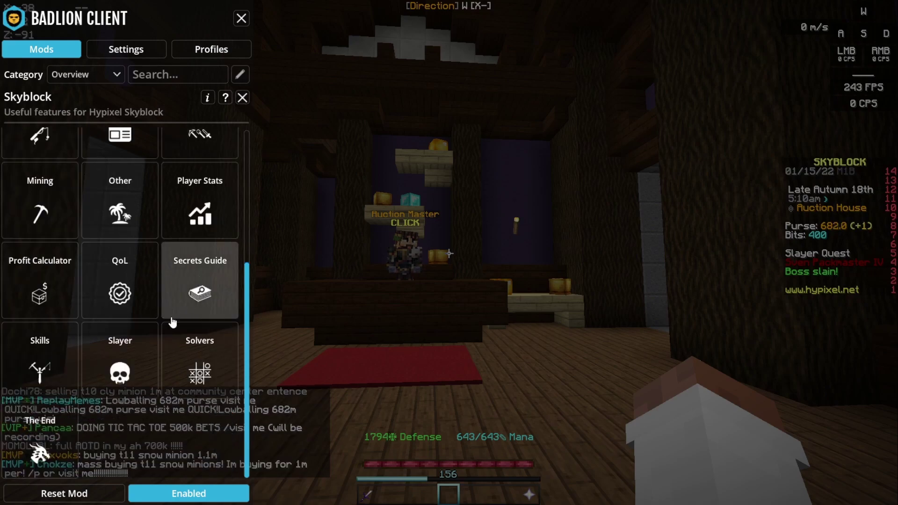
click(126, 279)
scroll(167, 201, down, 3)
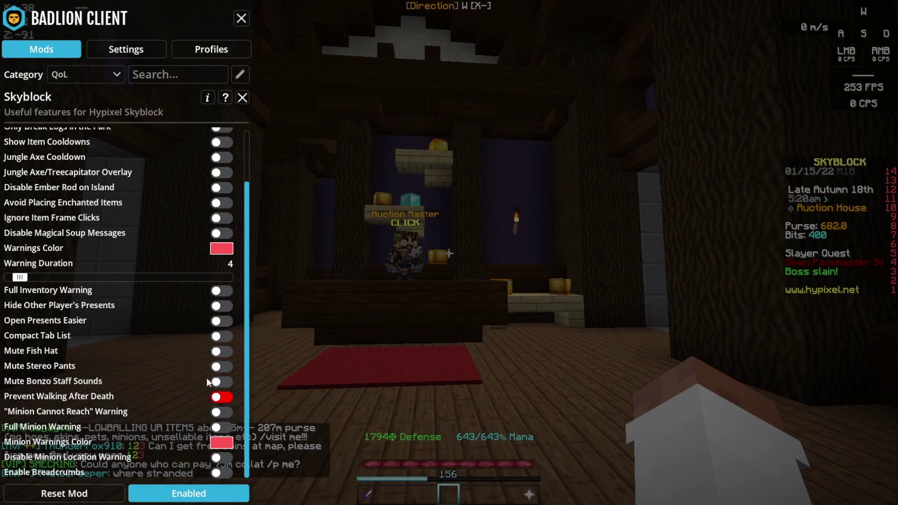
scroll(195, 349, up, 3)
key(Escape)
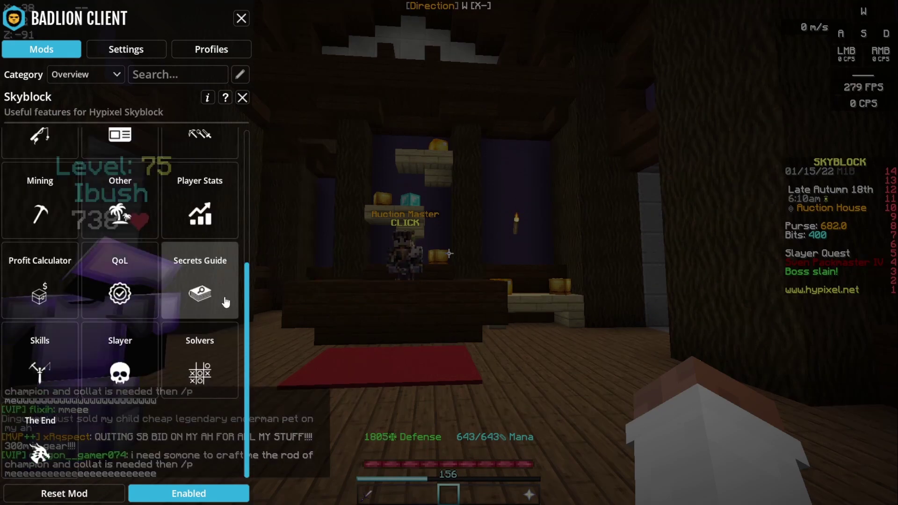
In Secrets Guide, toggle Dungeon Secrets Display on then off, and Secret Guide Waypoints off then on
click(226, 302)
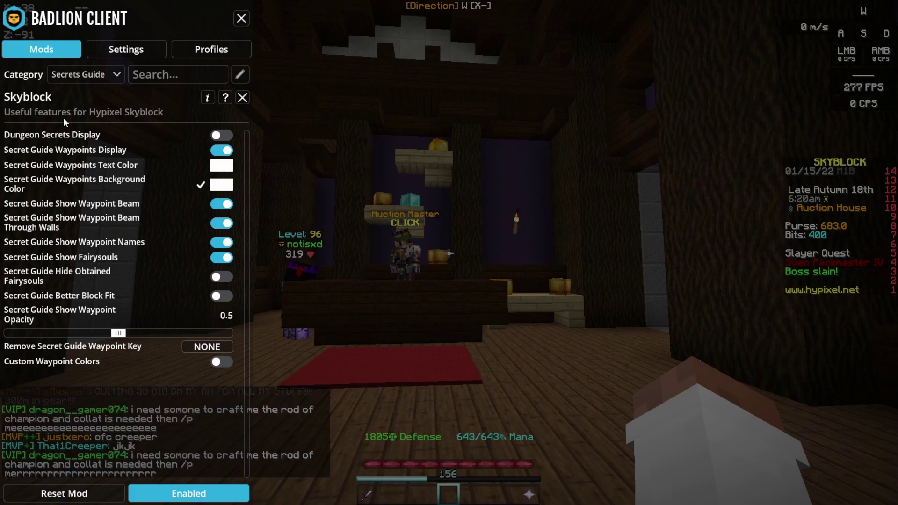
click(222, 136)
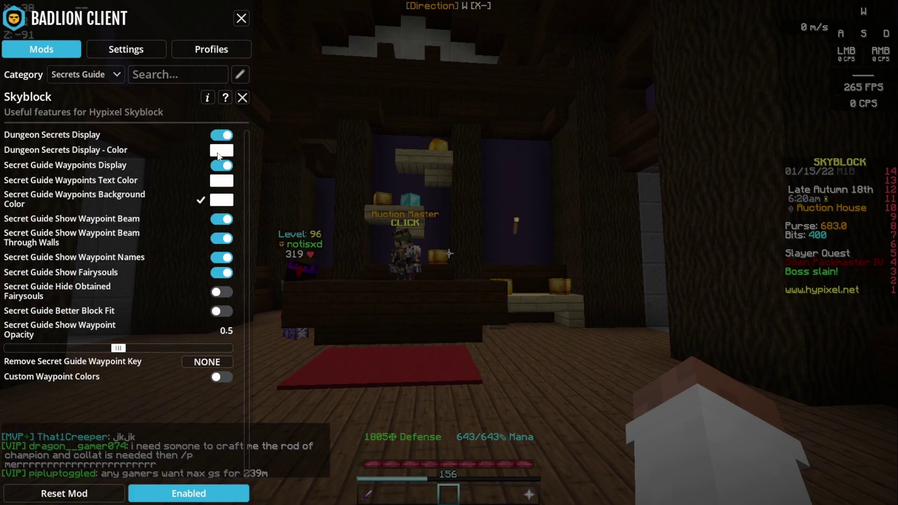
click(222, 136)
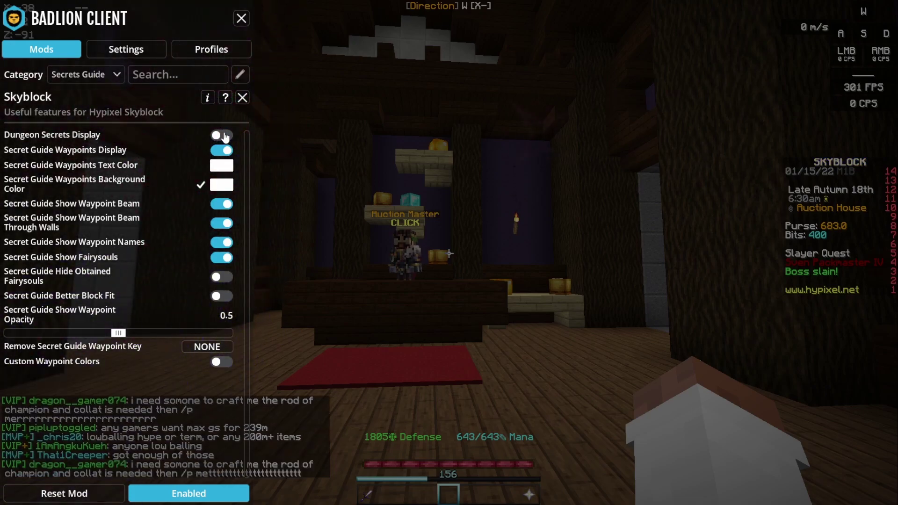
click(223, 153)
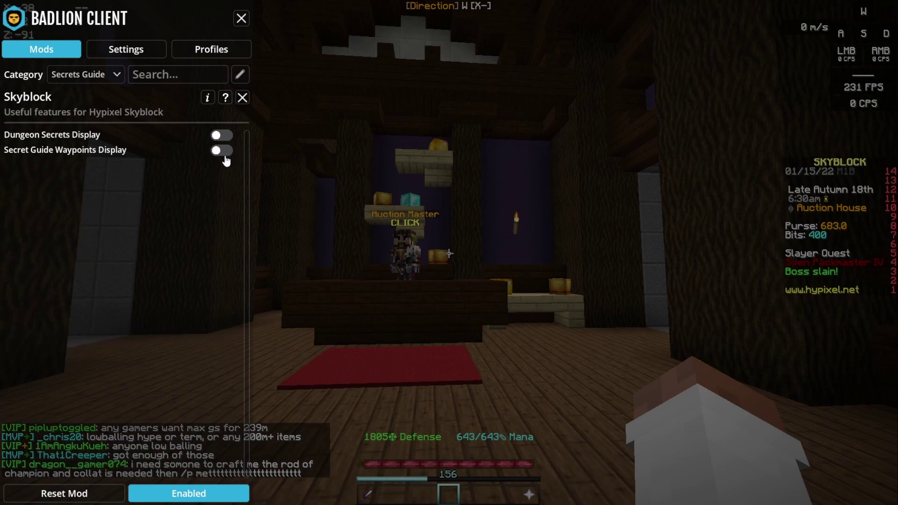
click(223, 153)
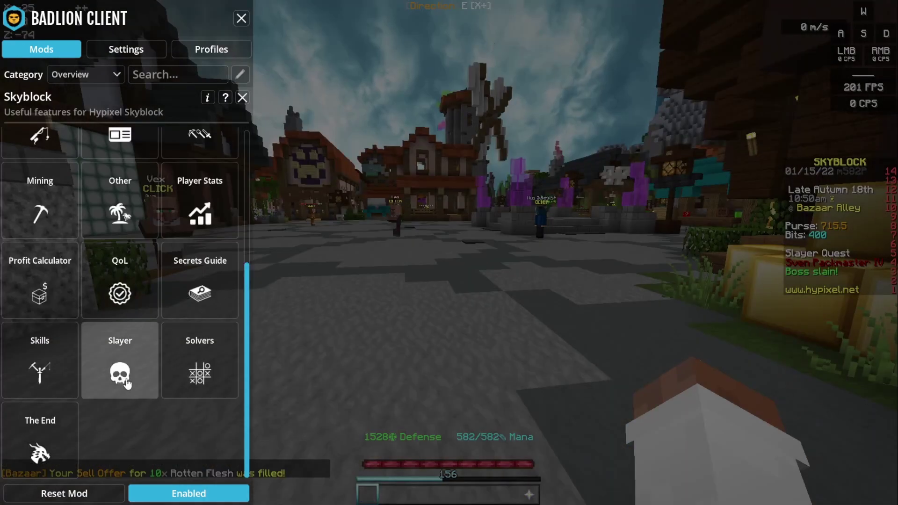
click(40, 360)
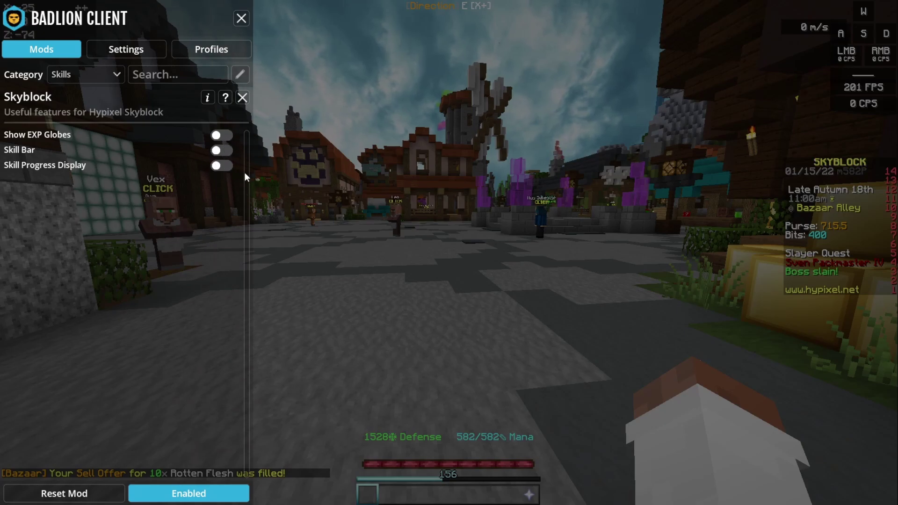
click(223, 150)
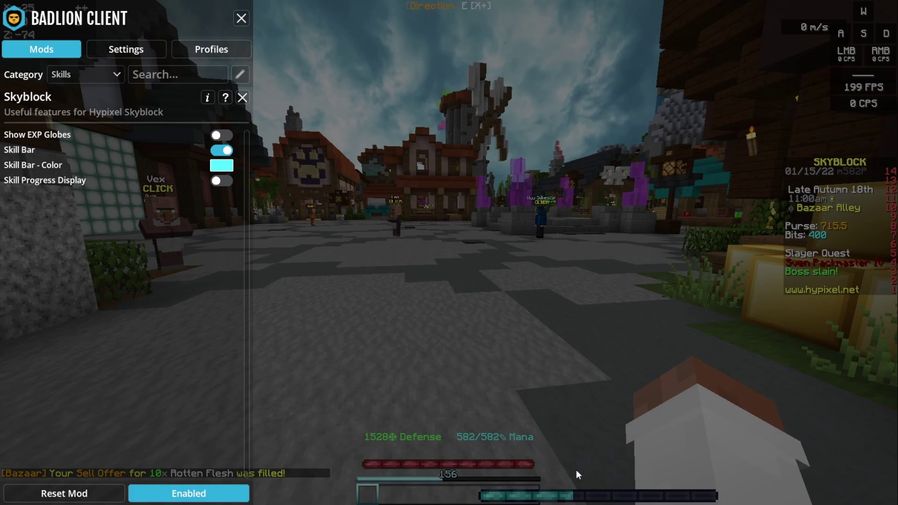
click(222, 150)
click(222, 166)
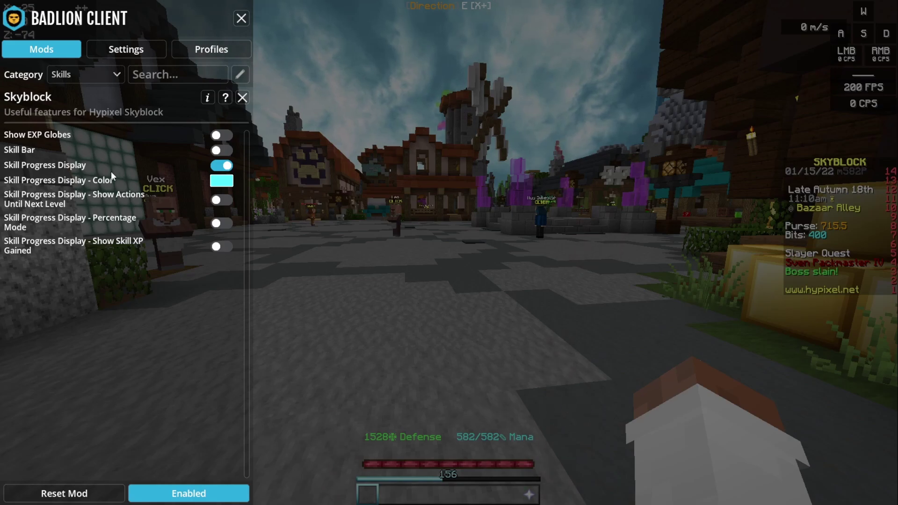
click(224, 167)
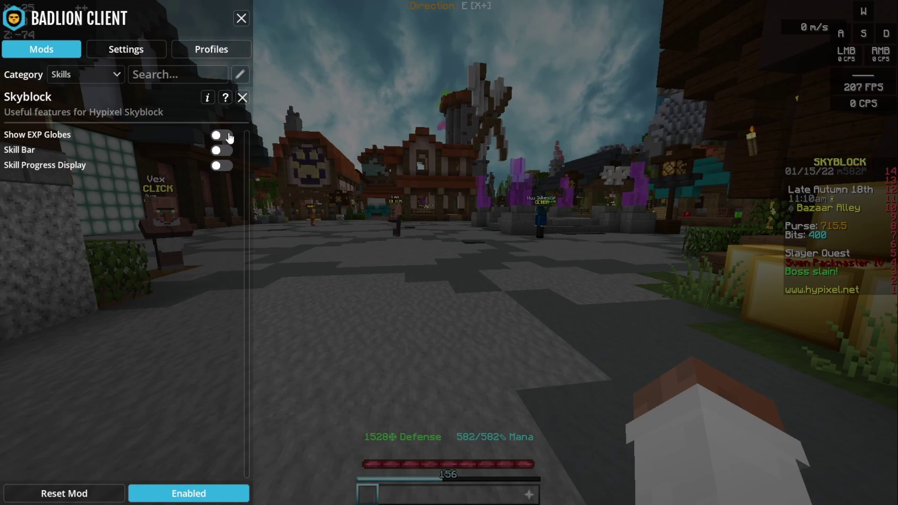
Turn on Slayer Boss Approach Alert and Voidgloom Beacon Alert, Red Screen, Highlight, Beam, Skull Alert and Timer
click(242, 97)
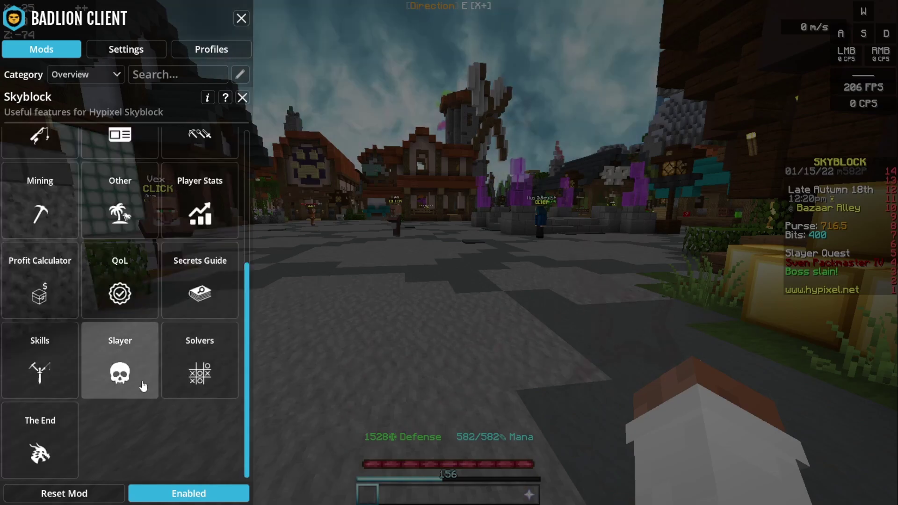
click(143, 384)
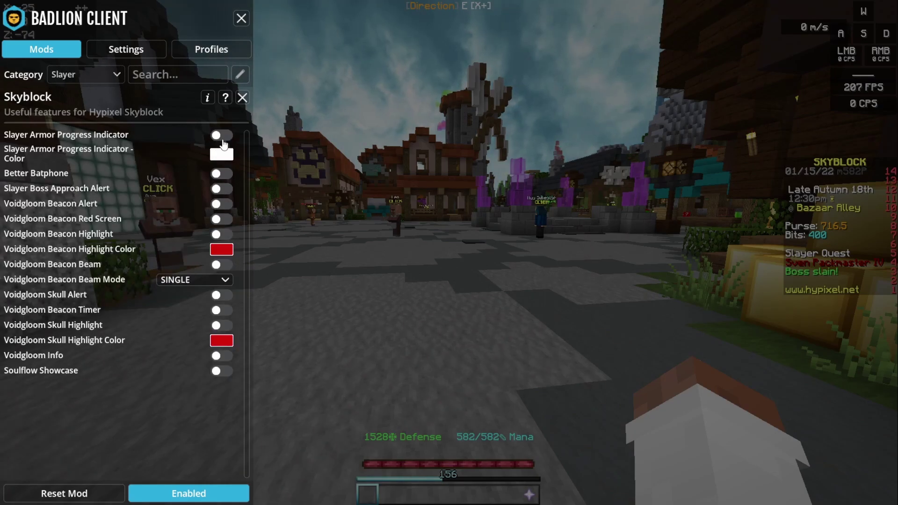
click(225, 191)
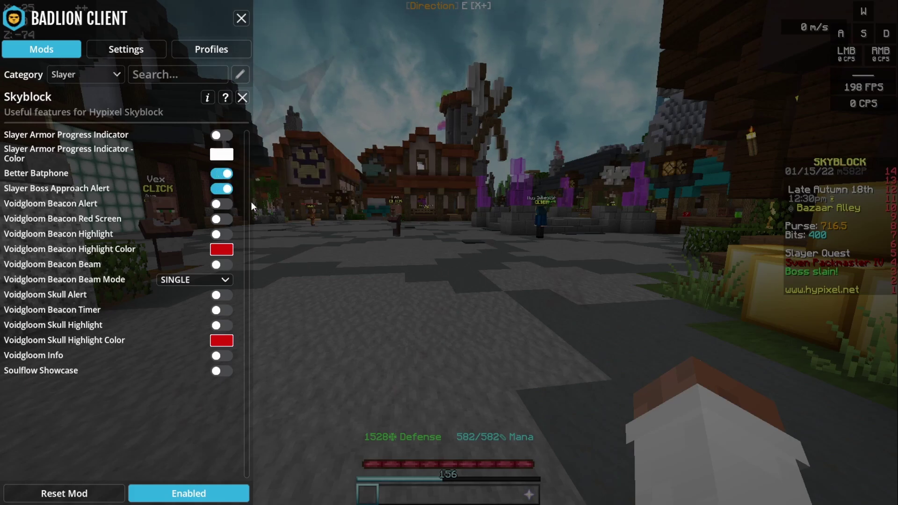
click(224, 204)
click(223, 219)
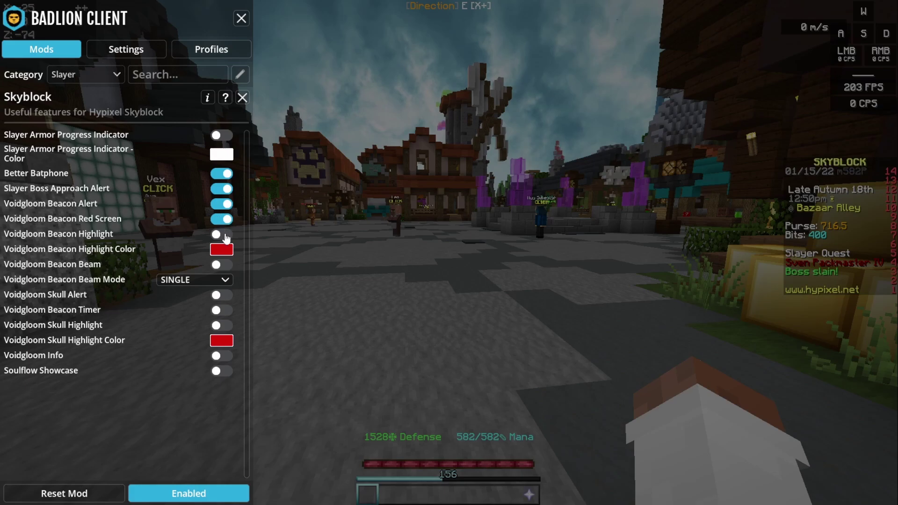
click(223, 234)
click(223, 265)
click(223, 294)
click(223, 310)
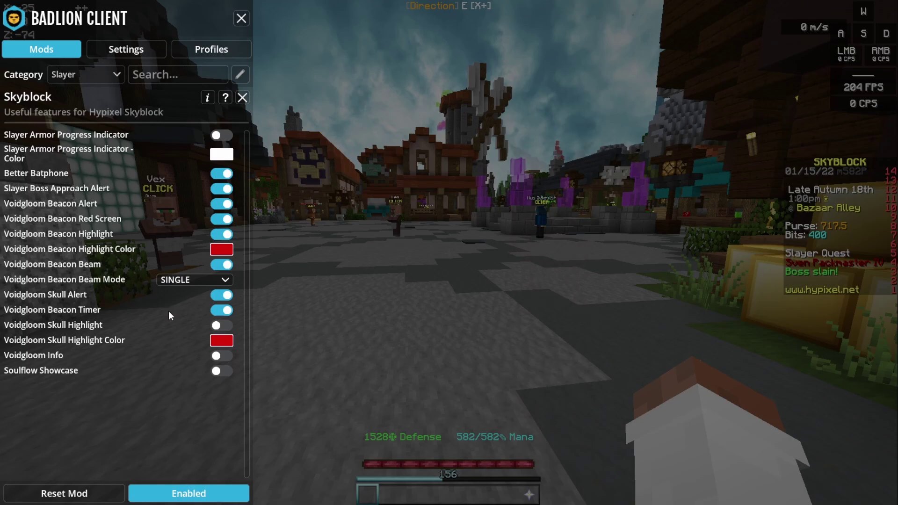
click(242, 98)
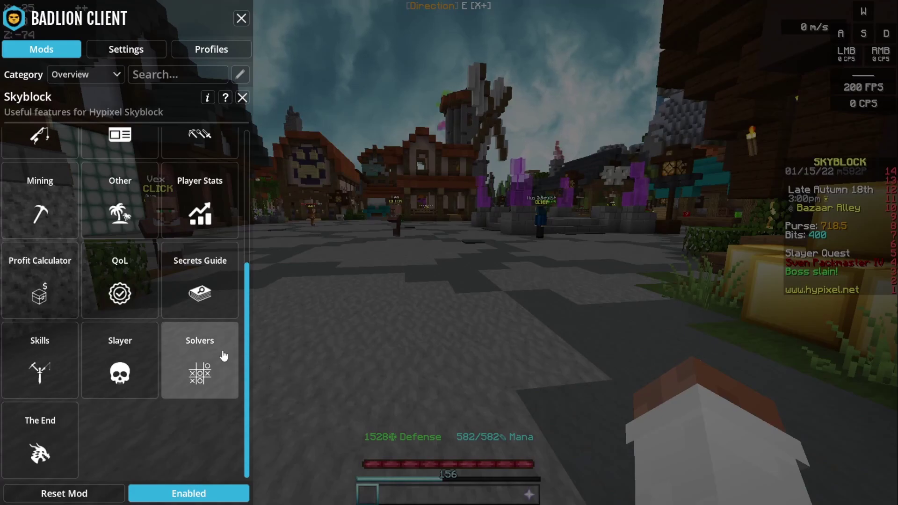
In Solvers, toggle the Blaze Room solver off and back on, then enable the TicTacToe solver
click(224, 355)
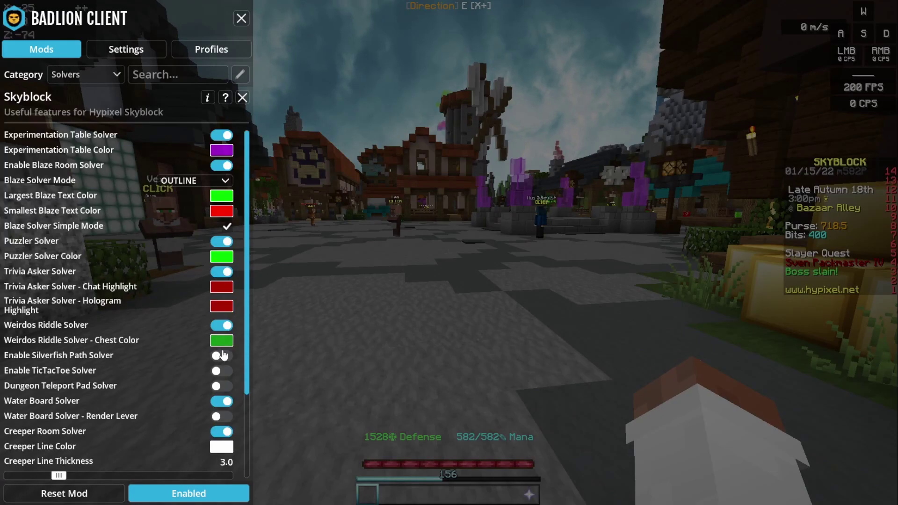
scroll(235, 139, down, 1)
click(222, 150)
scroll(247, 172, up, 1)
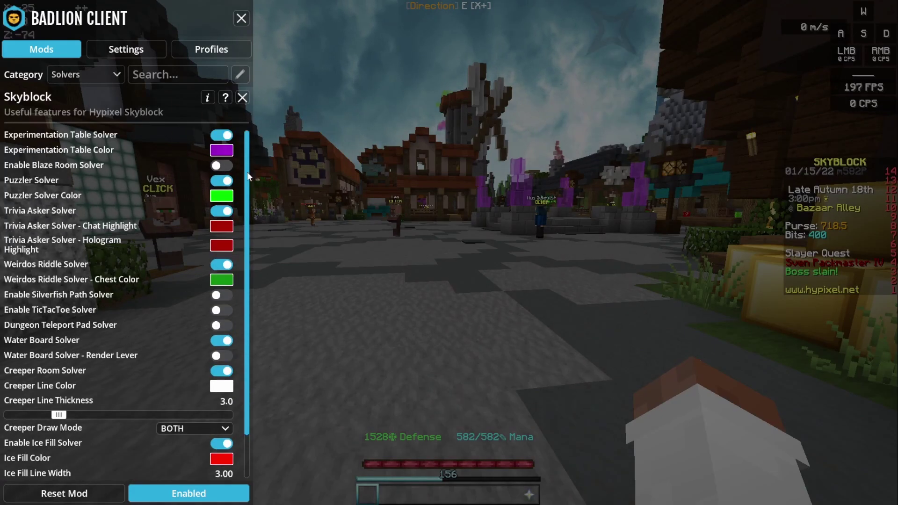
click(215, 166)
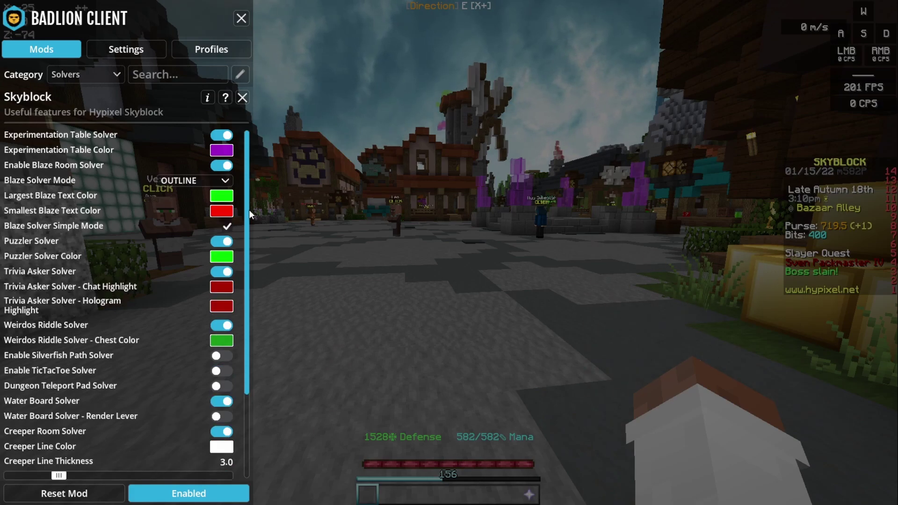
scroll(228, 241, down, 3)
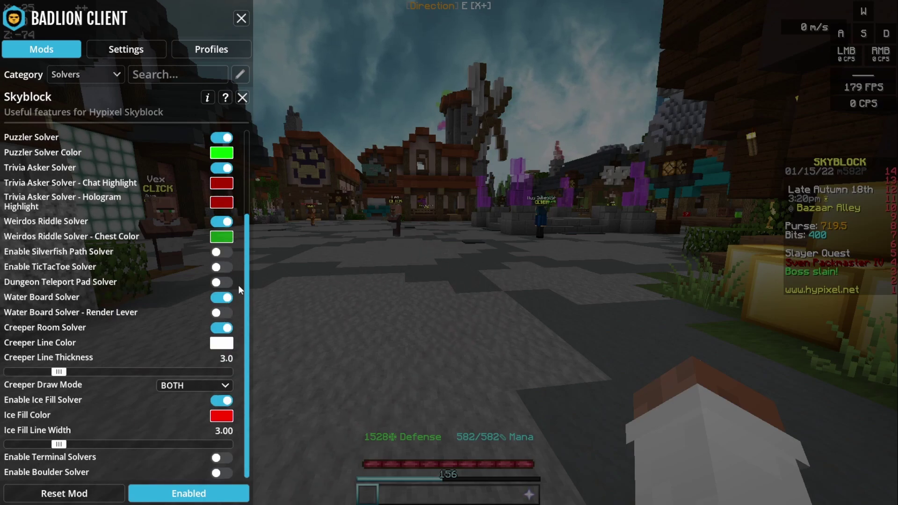
click(222, 267)
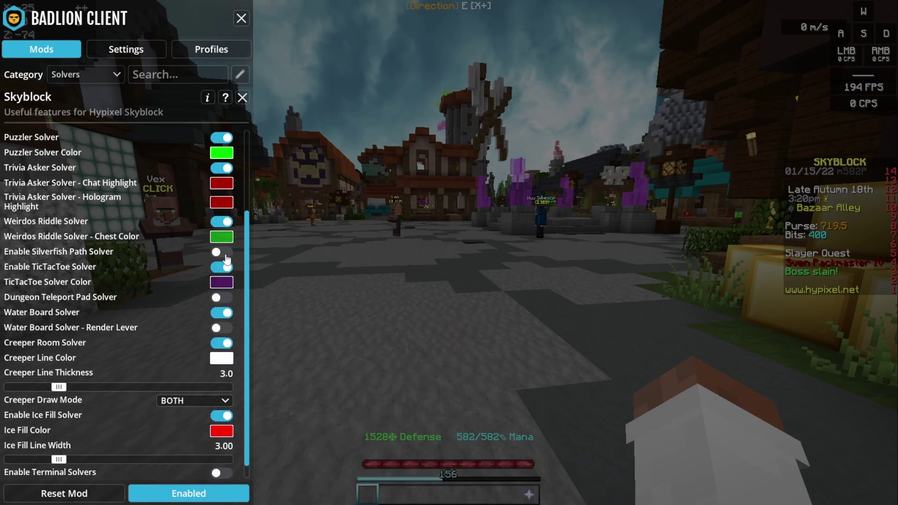
scroll(139, 361, down, 1)
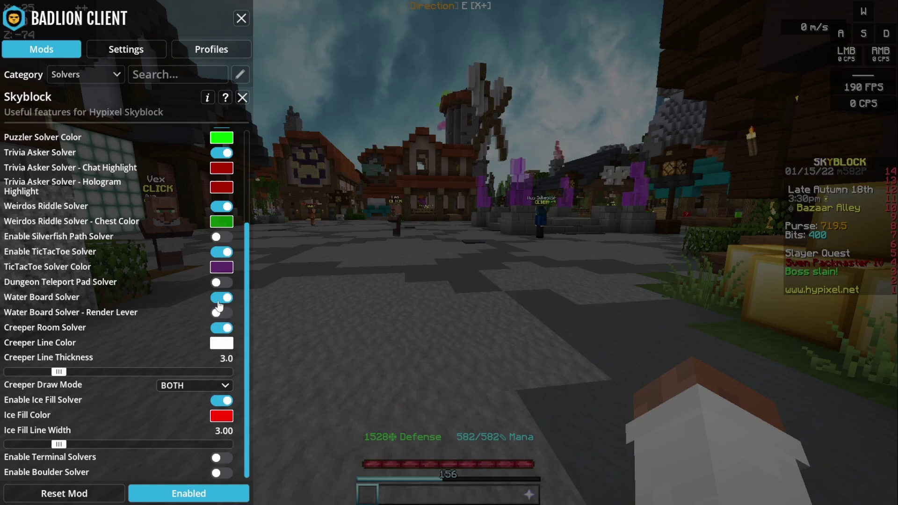
scroll(186, 320, up, 1)
scroll(187, 323, up, 5)
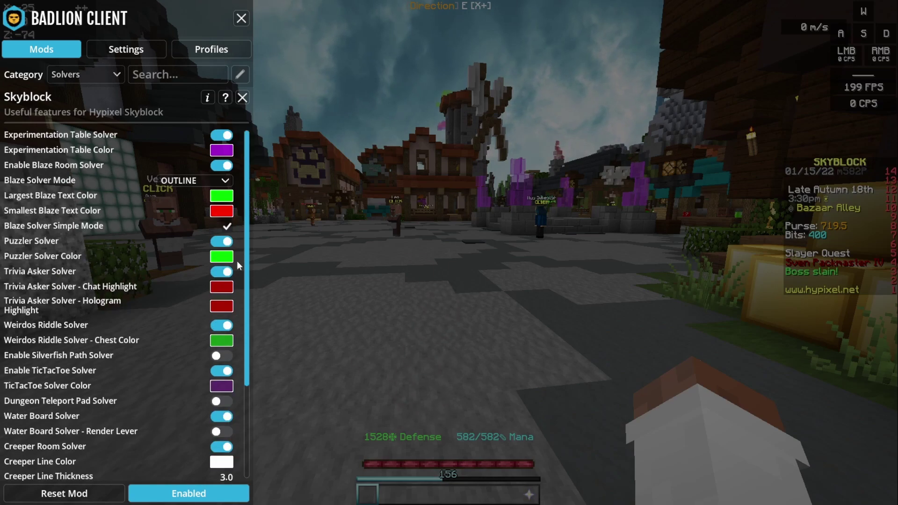
In The End, turn on Zealot Counter (nest only), total count, eye count, average per eye and Special Zealot Alert
click(242, 97)
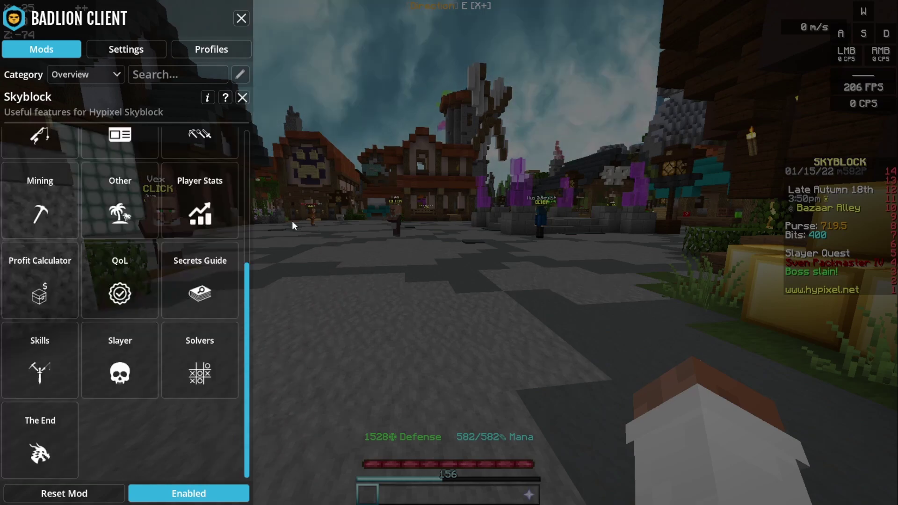
click(64, 429)
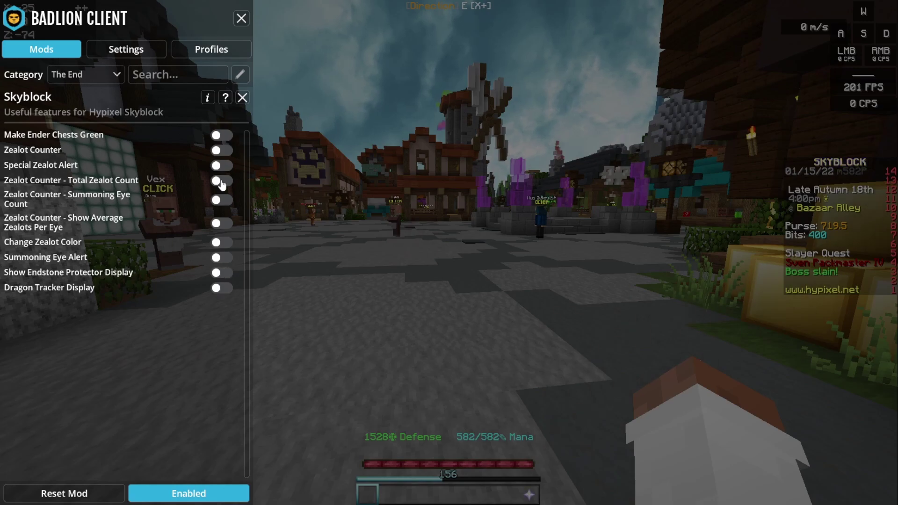
click(224, 150)
click(223, 165)
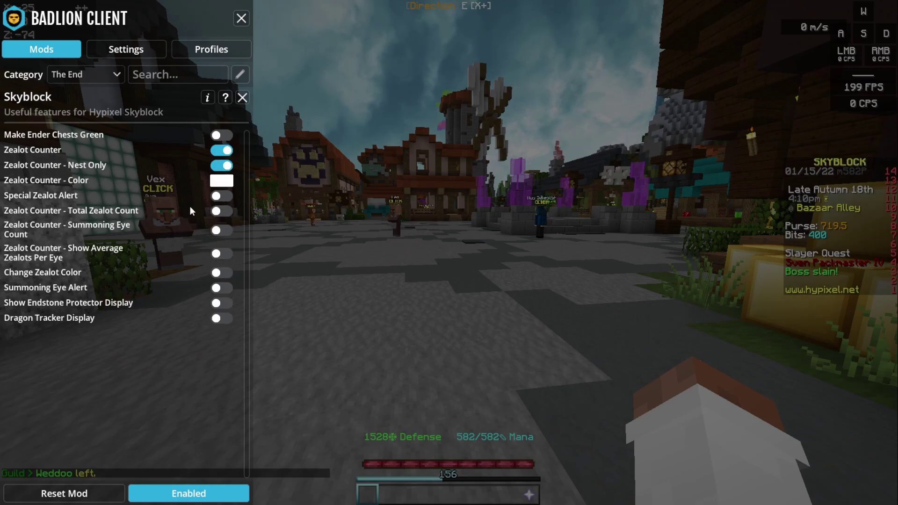
click(223, 211)
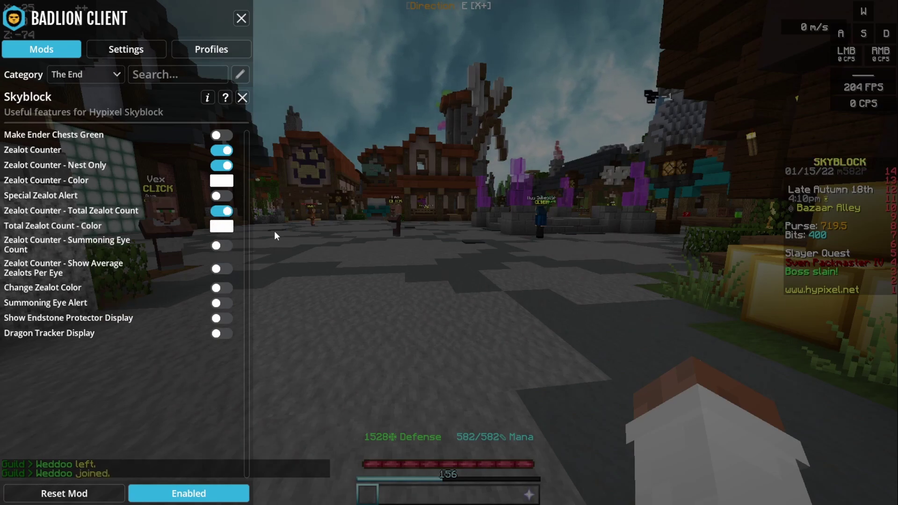
click(216, 269)
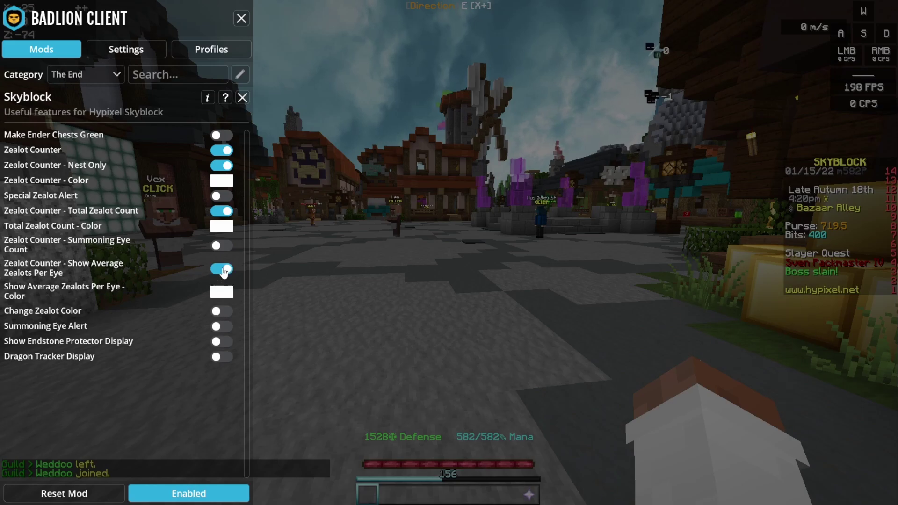
click(224, 246)
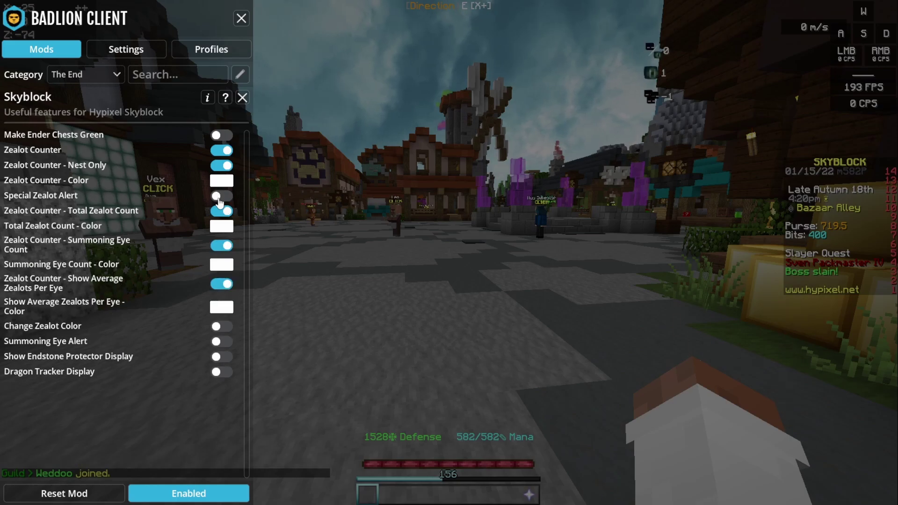
click(218, 197)
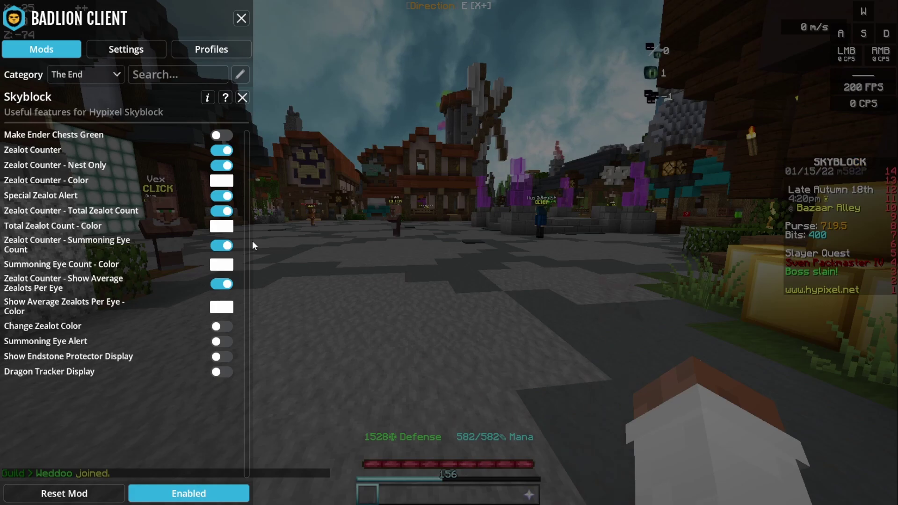
Switch Zealot Counter, Special Zealot Alert, total count, eye count and average per eye back off
click(224, 150)
click(226, 164)
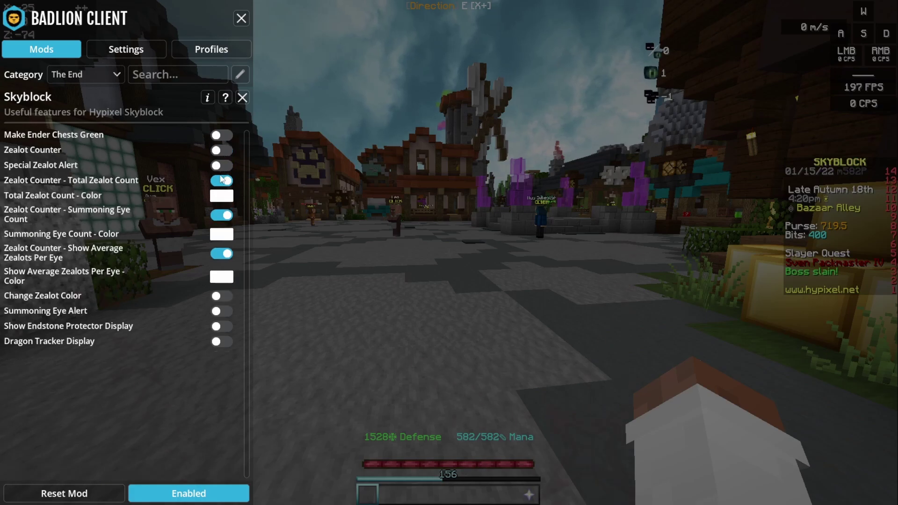
click(222, 181)
click(225, 202)
click(226, 224)
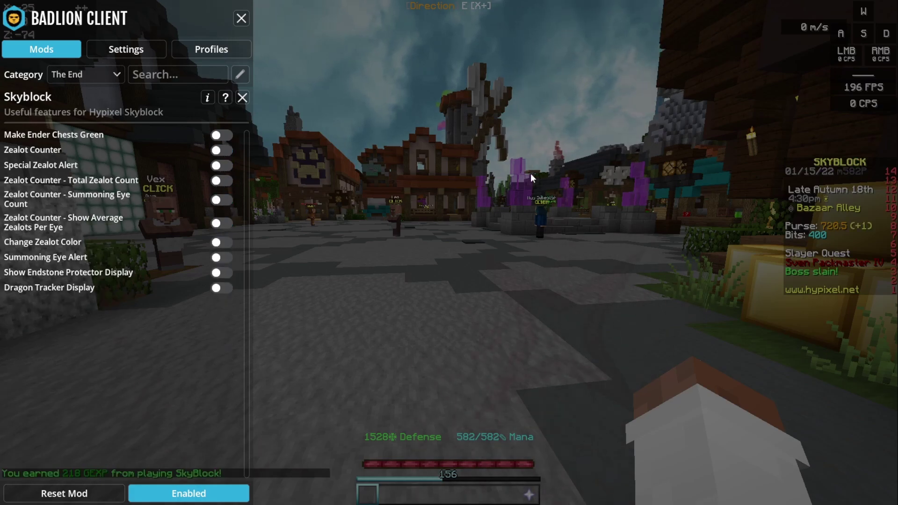